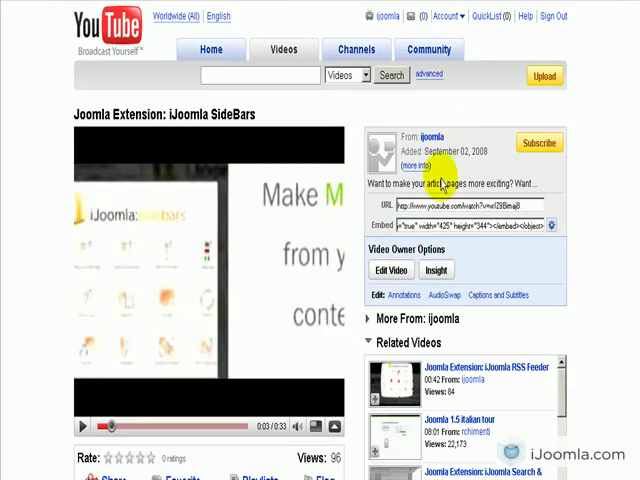
Step: Copy the YouTube embed code, then start a new sidebar from the Sidebars Manager
left_click(400, 225)
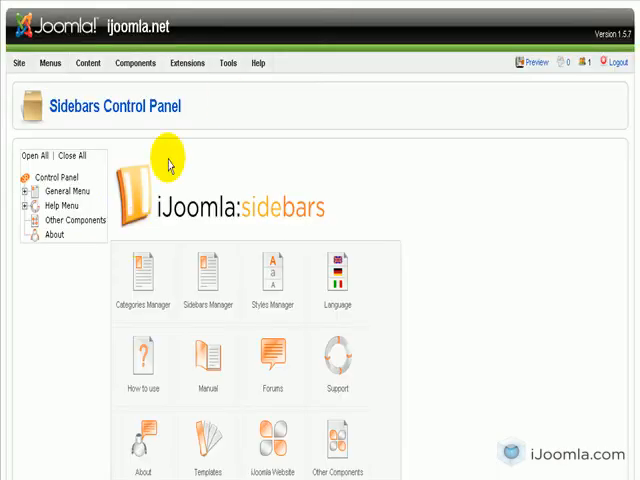
left_click(196, 293)
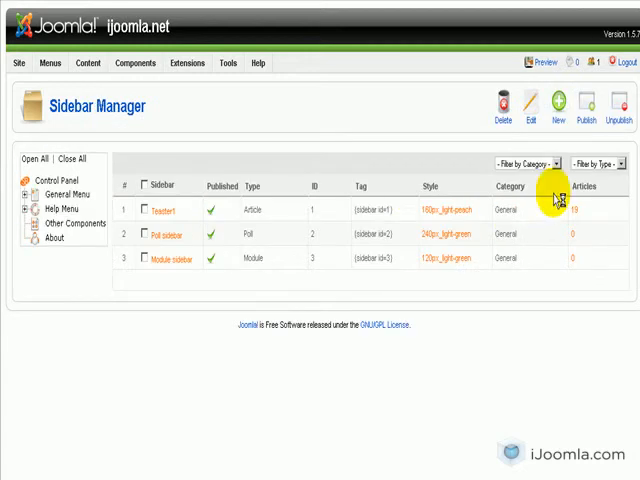
left_click(560, 103)
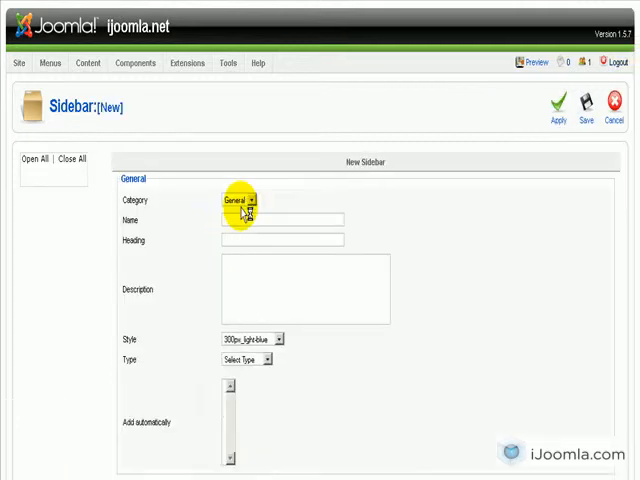
Step: Name the sidebar 'Video sidebar', heading 'Related Video', and set its type to Custom
left_click(240, 220)
type("Video sidebar")
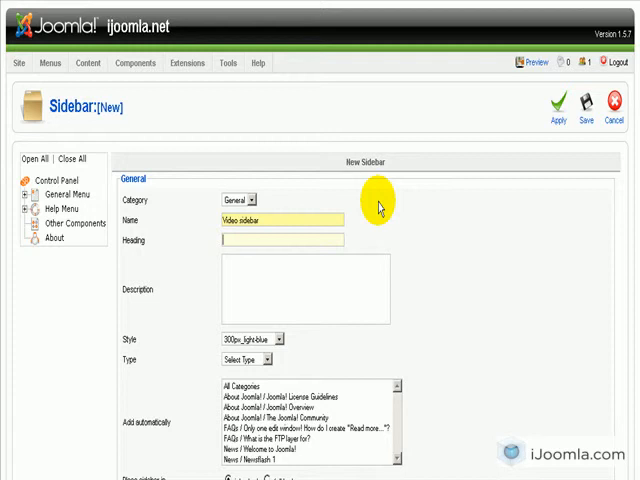
type("elate")
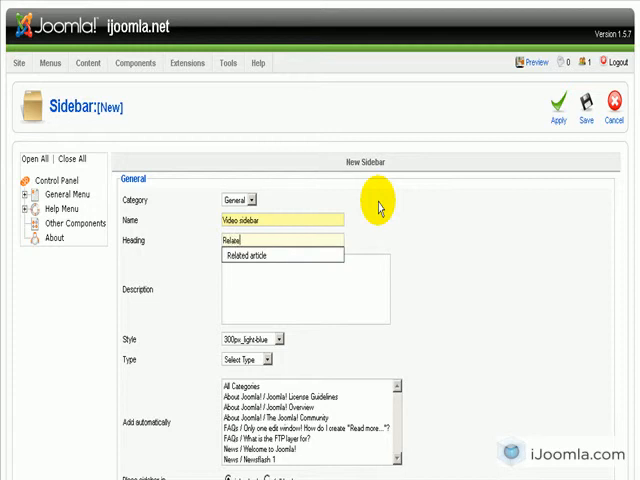
type("d Video")
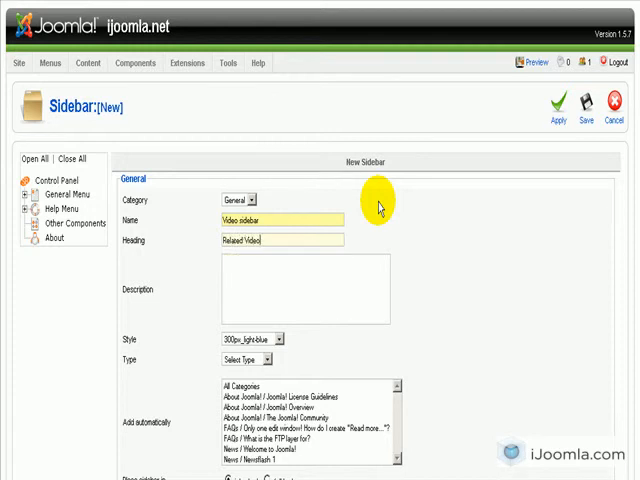
scroll(347, 229, "down", 2)
scroll(347, 229, "down", 1)
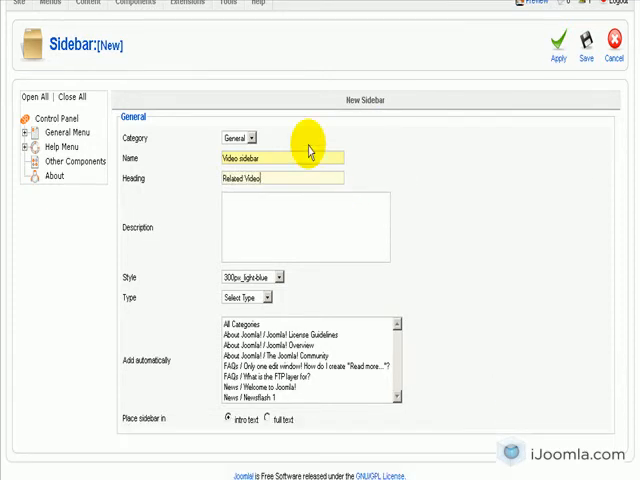
left_click(280, 278)
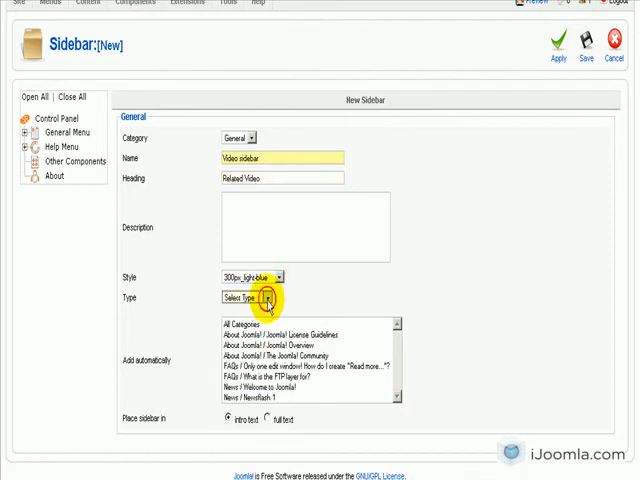
left_click(267, 299)
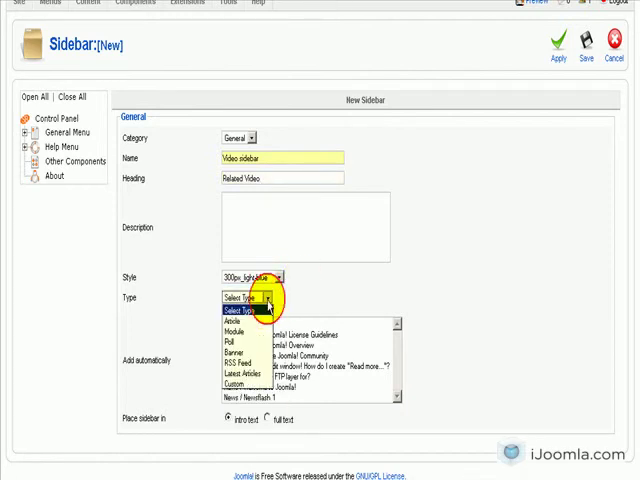
left_click(240, 384)
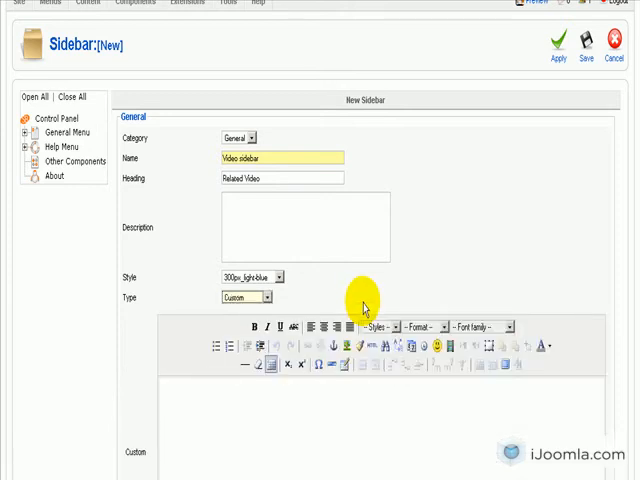
scroll(365, 308, "down", 2)
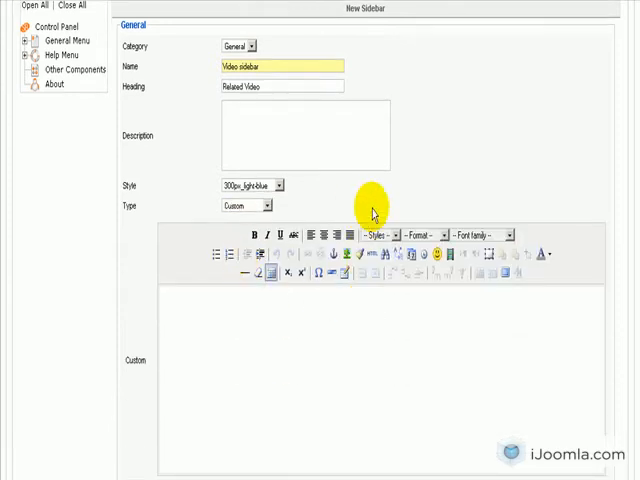
scroll(405, 224, "down", 2)
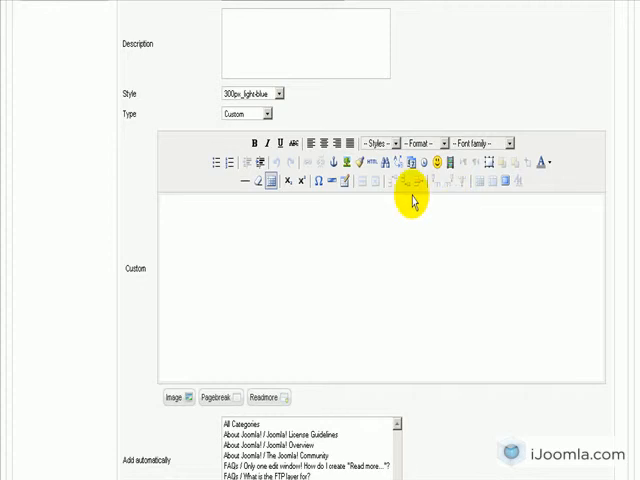
Step: Paste the YouTube embed code into the custom content's HTML source and update it
left_click(372, 165)
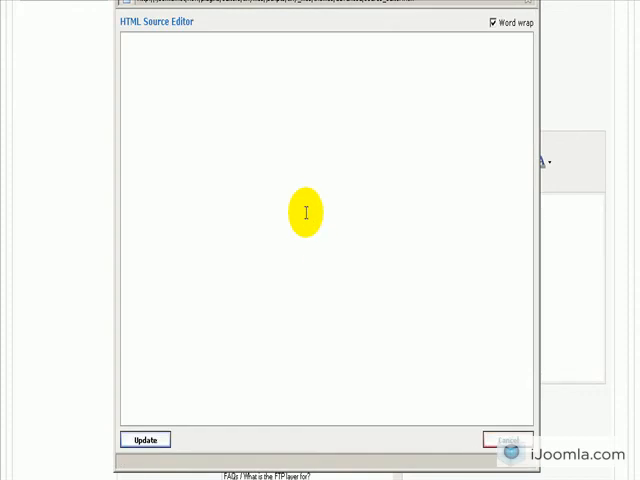
key("ctrl+v")
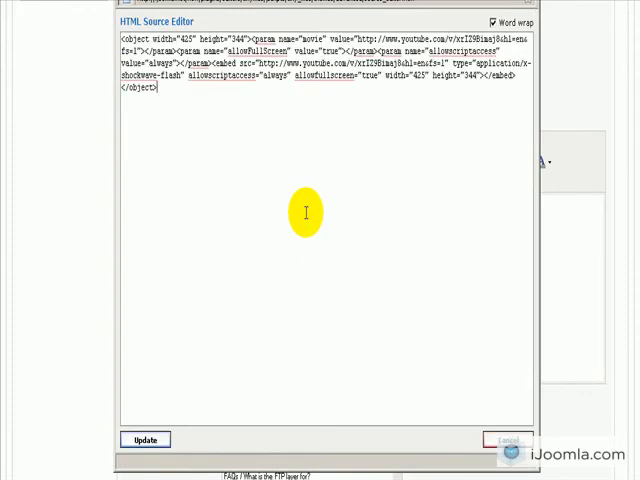
left_click(166, 437)
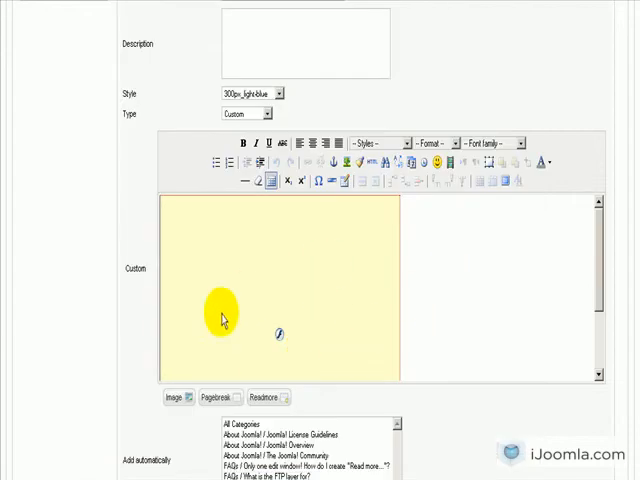
Step: Replace the object tag's width 425 and height 344 with smaller values in the HTML source
left_click(373, 164)
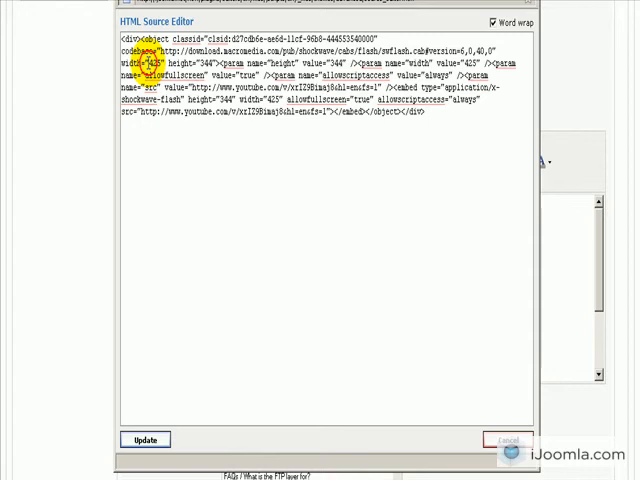
double_click(152, 62)
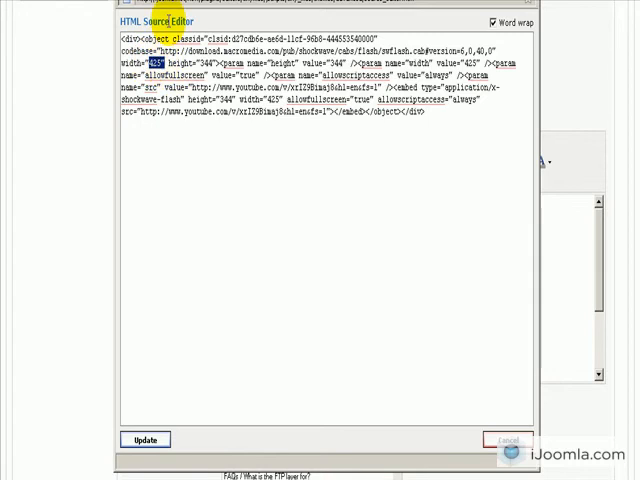
left_click(153, 64)
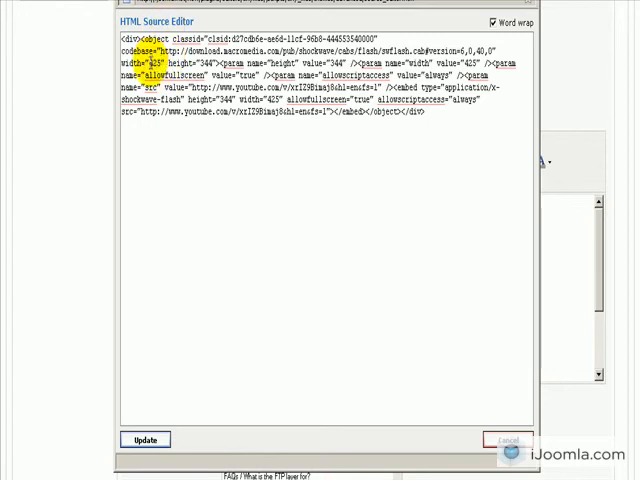
double_click(155, 62)
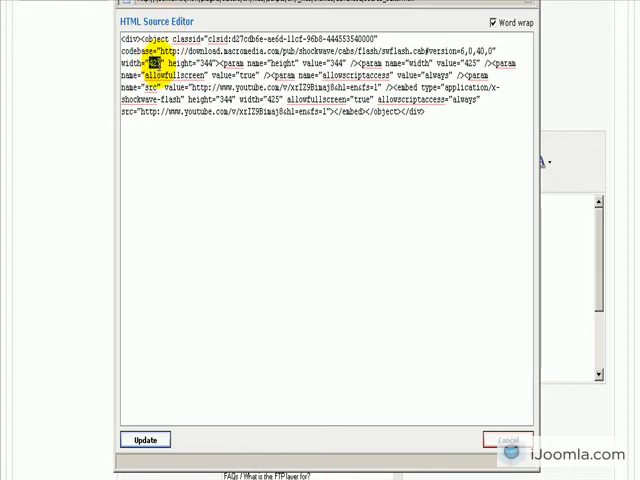
type("212")
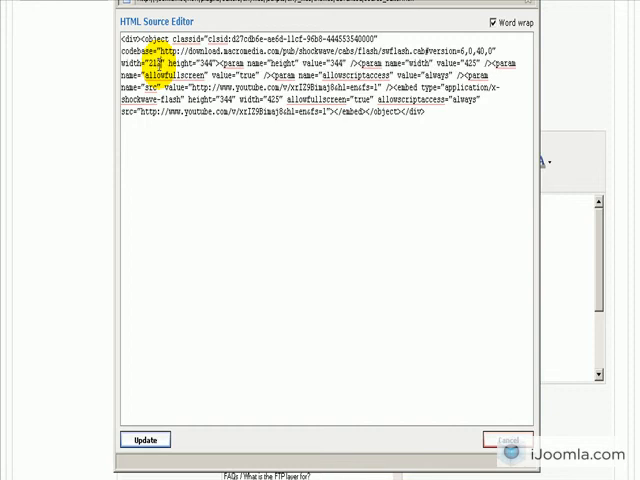
double_click(205, 63)
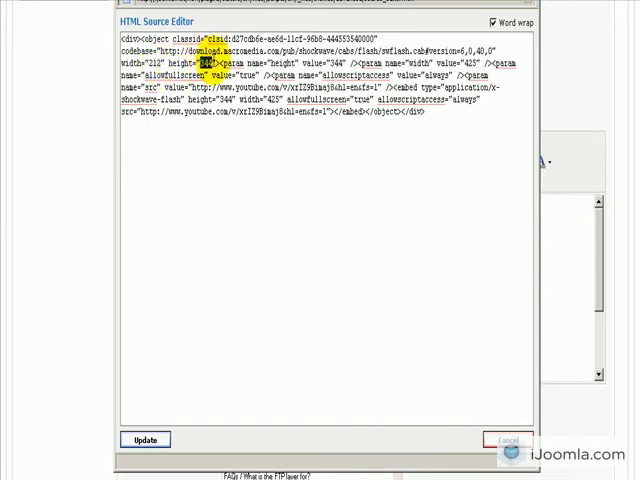
type("1")
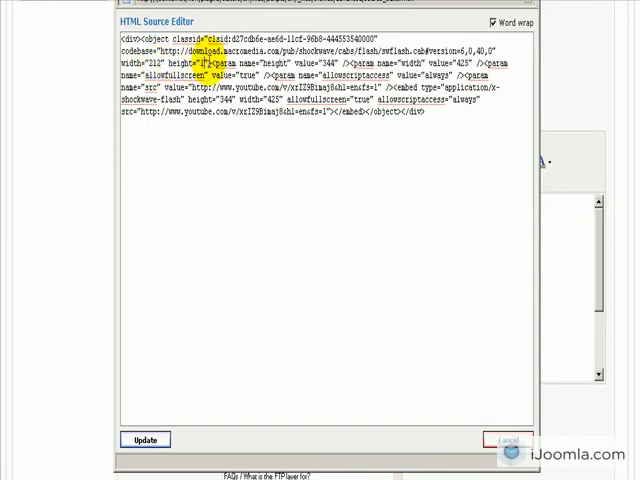
type("72")
Step: Replace the embed tag's height 344 and width 425 likewise and apply the edited code
double_click(226, 99)
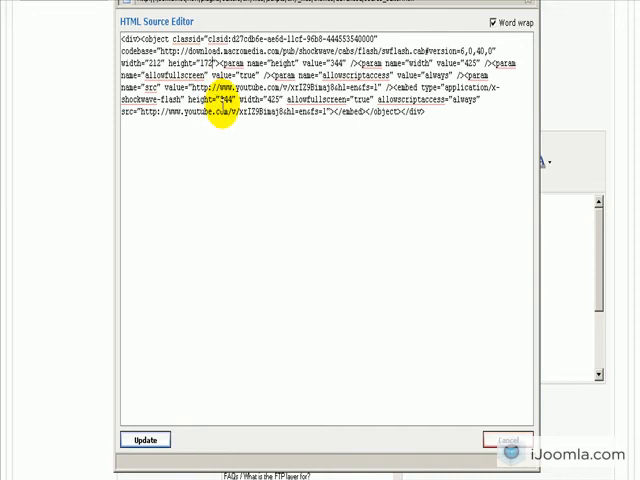
type("1")
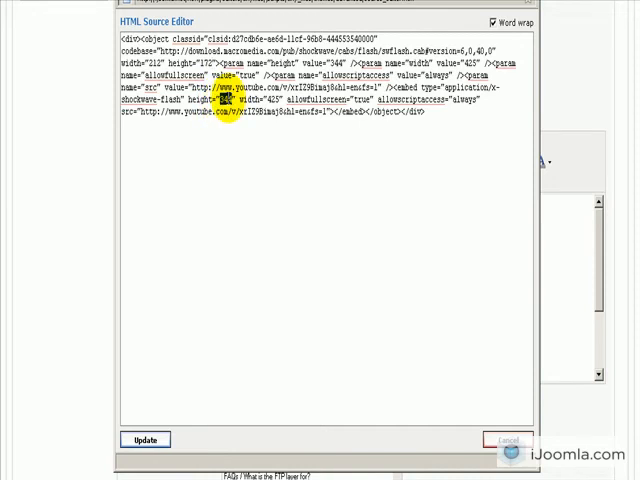
type("212")
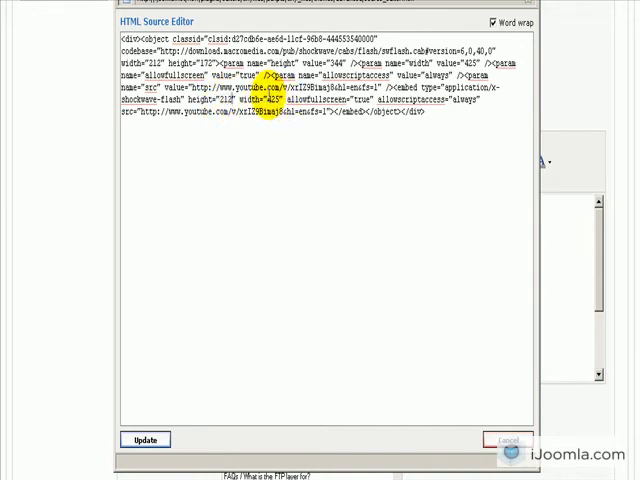
double_click(274, 99)
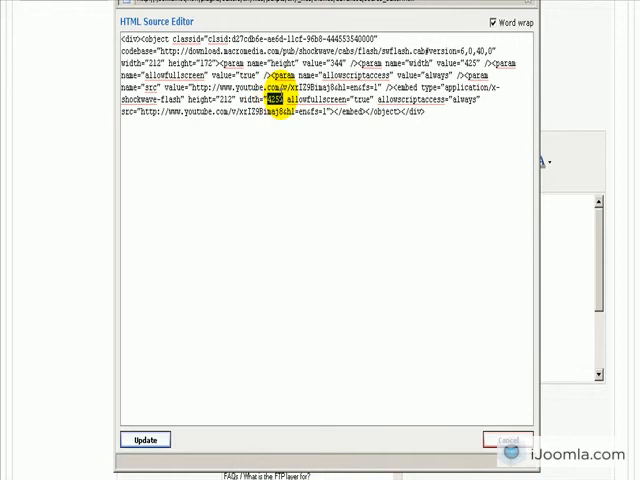
type("172")
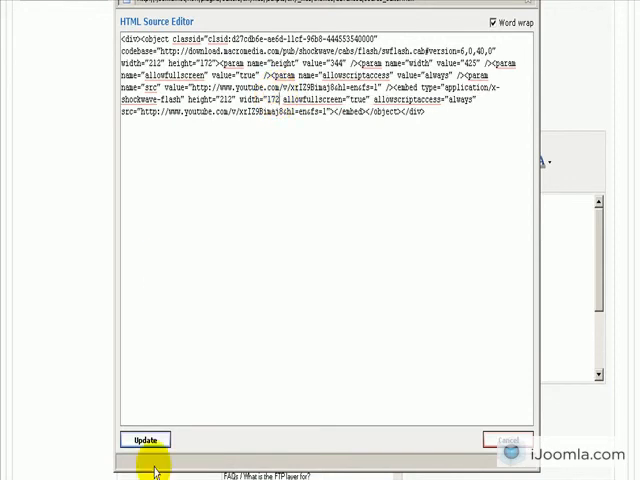
left_click(150, 440)
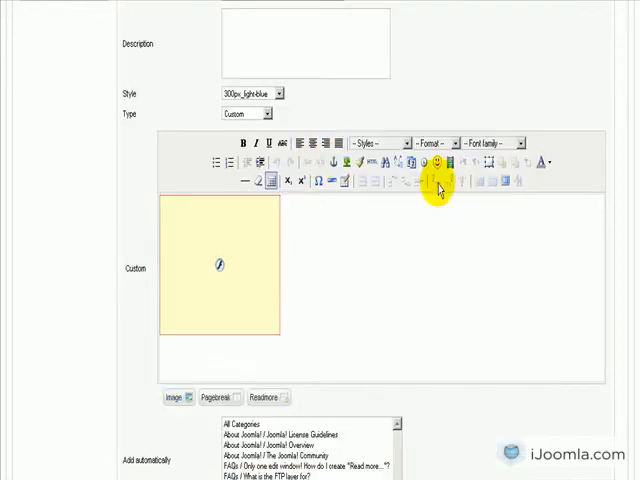
scroll(440, 190, "up", 2)
scroll(464, 174, "up", 3)
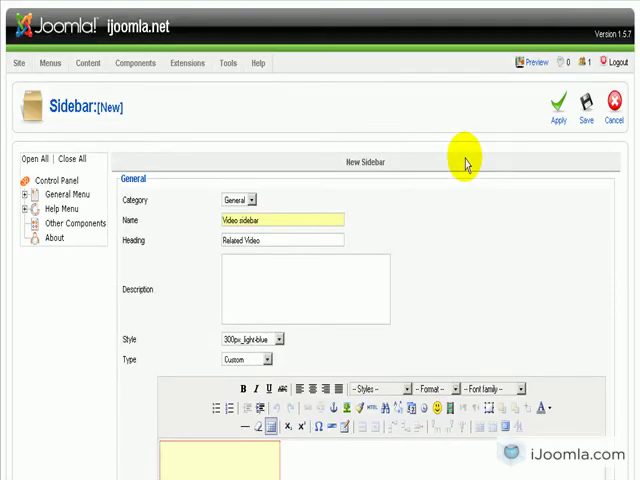
Step: Save the Video sidebar and copy its {sidebar id=4} tag from the Sidebar Manager
left_click(586, 103)
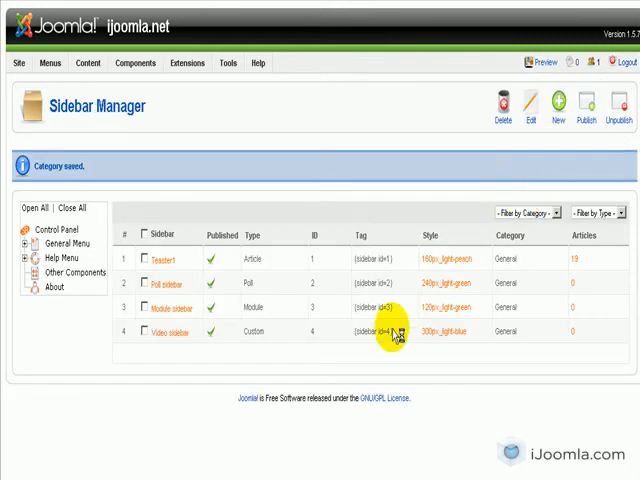
triple_click(389, 334)
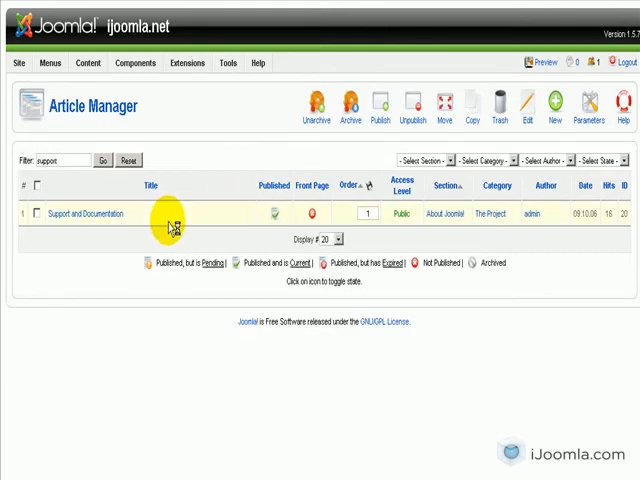
Step: Insert {sidebar id=4} before the 'Of course' paragraph of Support and Documentation and save
left_click(115, 218)
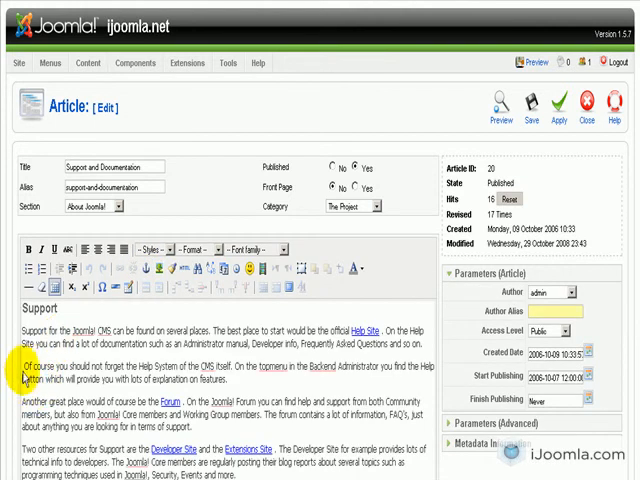
left_click(22, 366)
type("{sidebar id=4}")
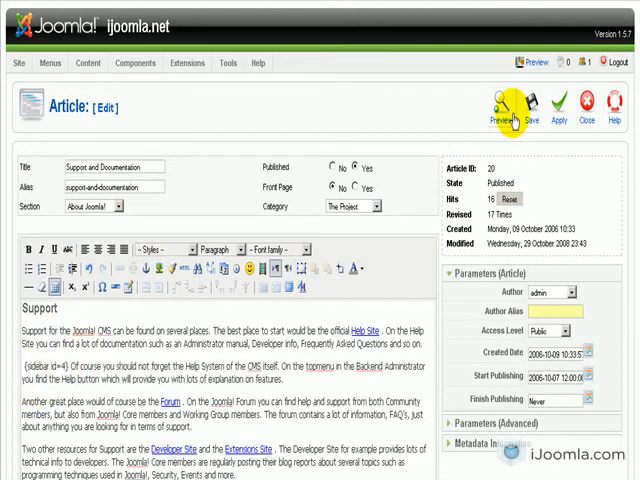
left_click(544, 106)
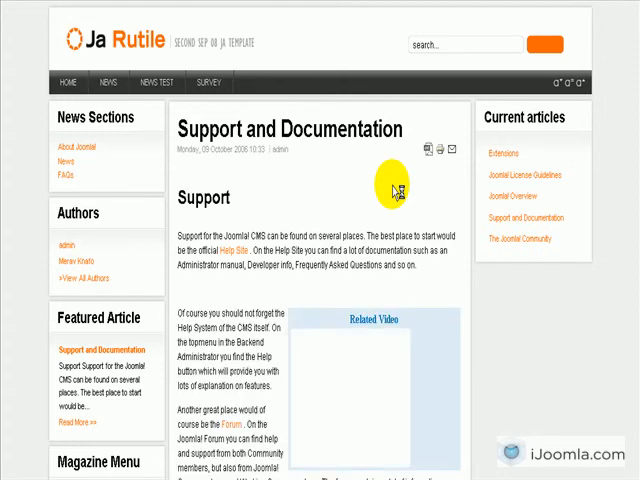
scroll(390, 185, "down", 1)
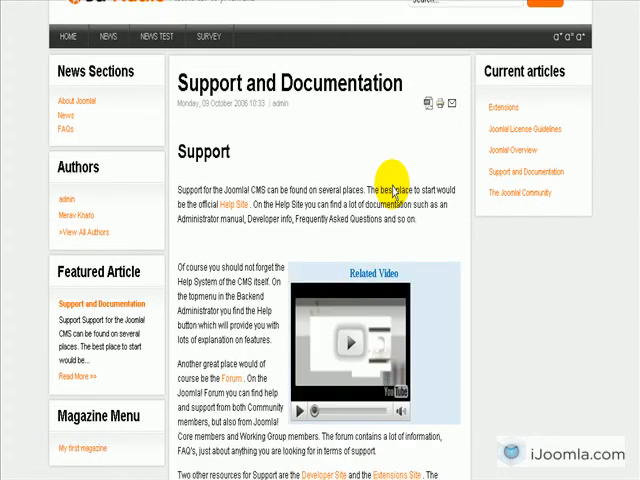
scroll(388, 195, "down", 2)
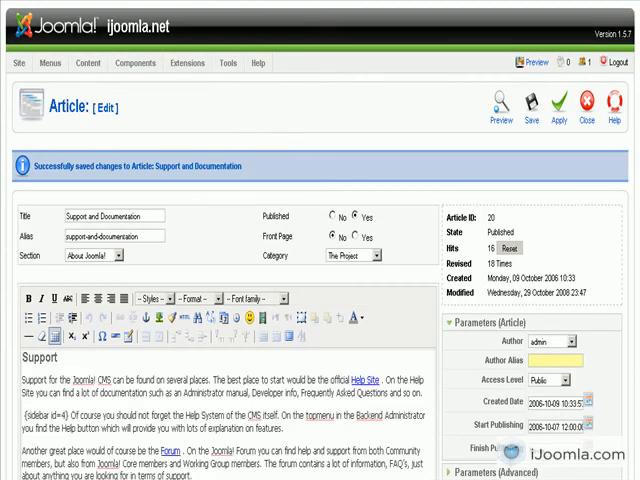
Step: Close the article editor and return to the Sidebars Manager list
left_click(590, 102)
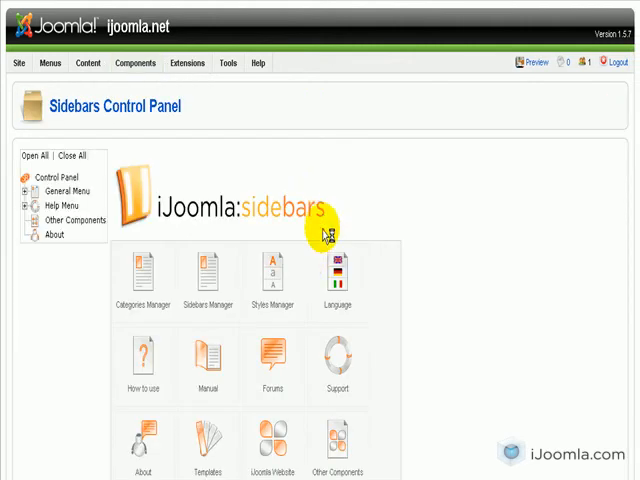
left_click(211, 280)
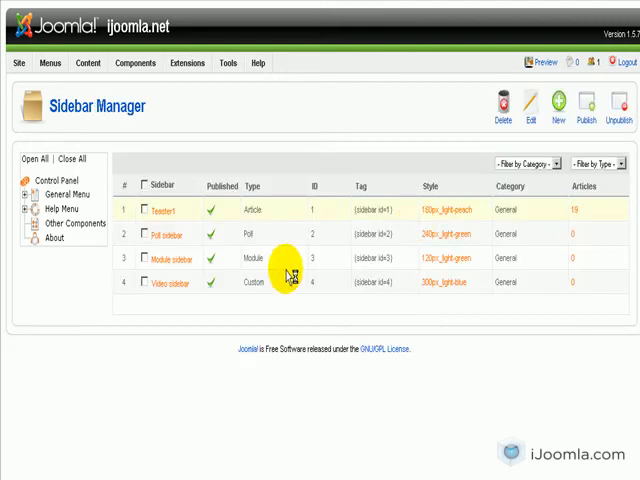
Step: Set the 300px_light-blue style's width to 230, rename it 230px_light-blue, and apply
left_click(447, 284)
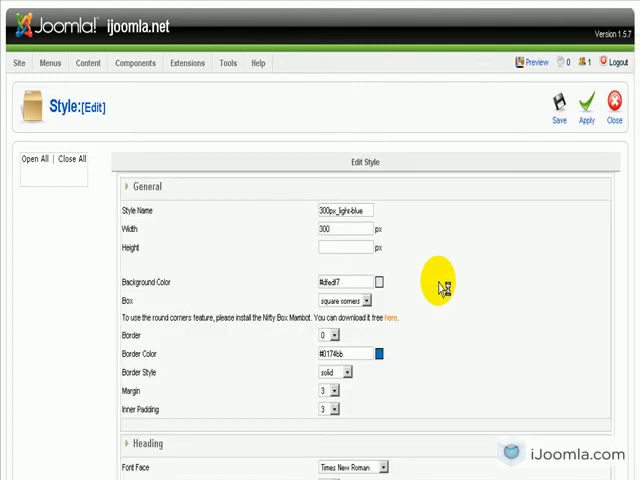
double_click(328, 228)
type("230")
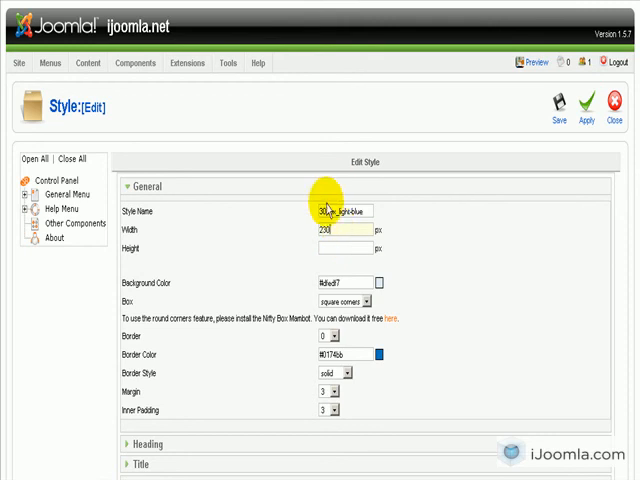
left_click(330, 211)
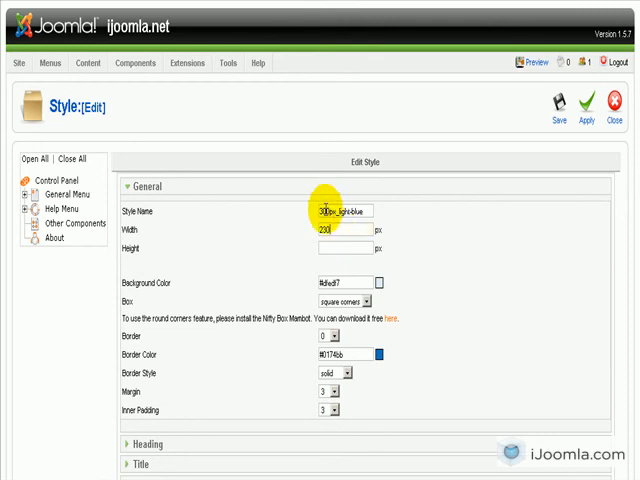
left_click_drag(327, 210, 293, 213)
type("23")
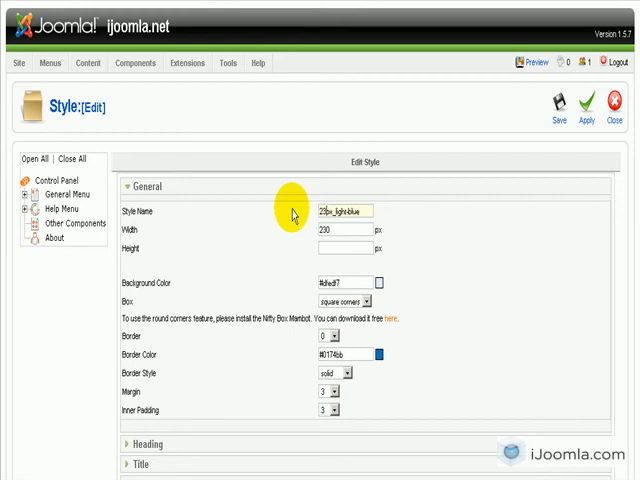
type("0")
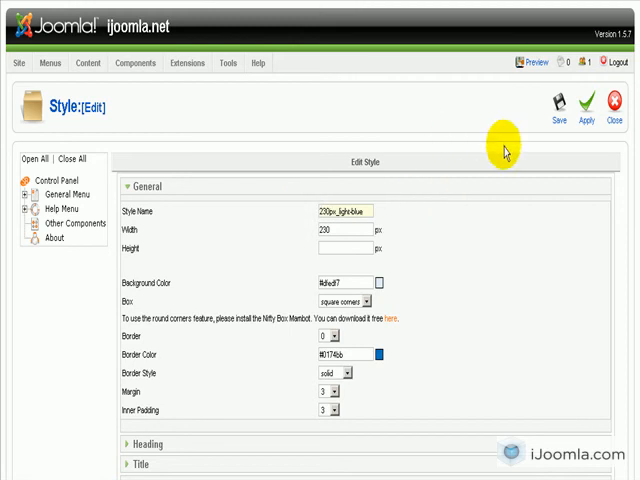
left_click(588, 103)
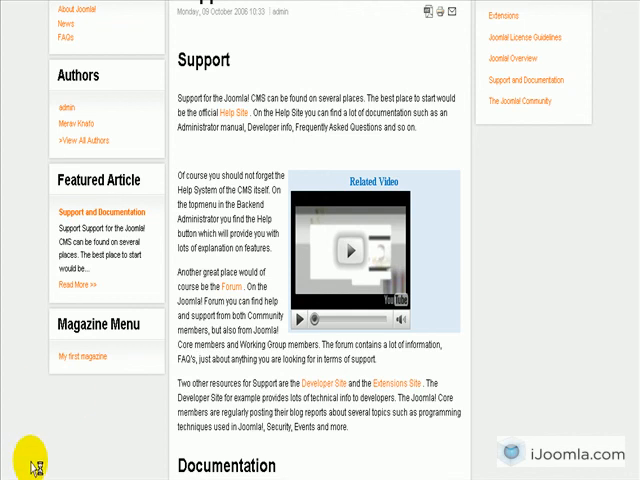
Step: Reload the article page and play the YouTube video in the Related Video box
key("F5")
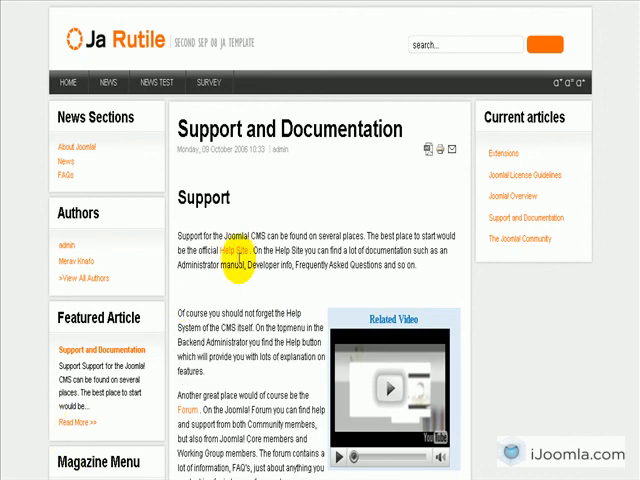
scroll(263, 285, "down", 2)
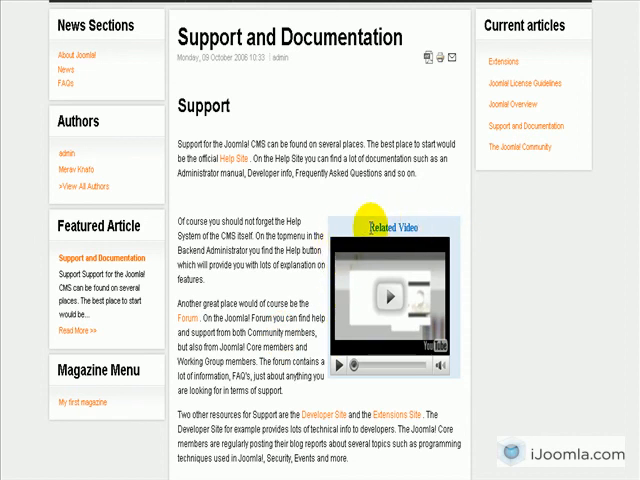
mouse_move(370, 227)
left_mouse_down()
mouse_move(403, 228)
mouse_move(414, 216)
left_mouse_up()
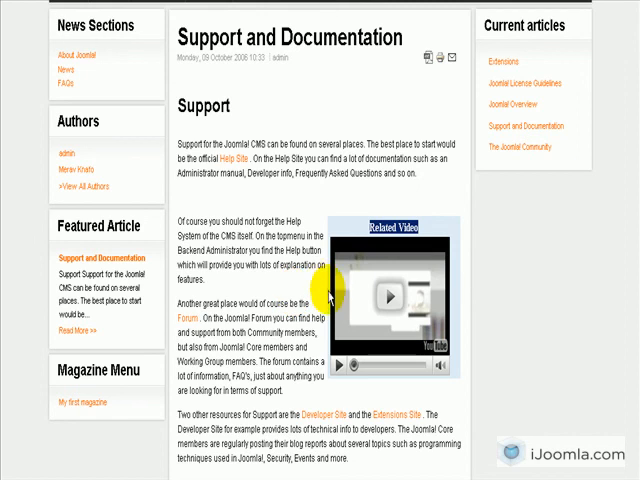
left_click(385, 295)
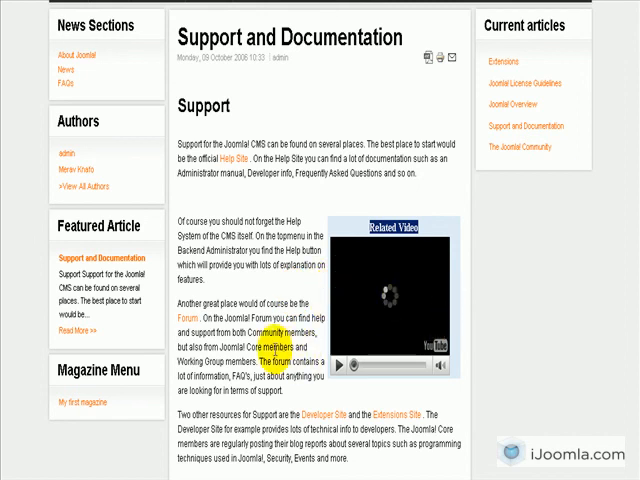